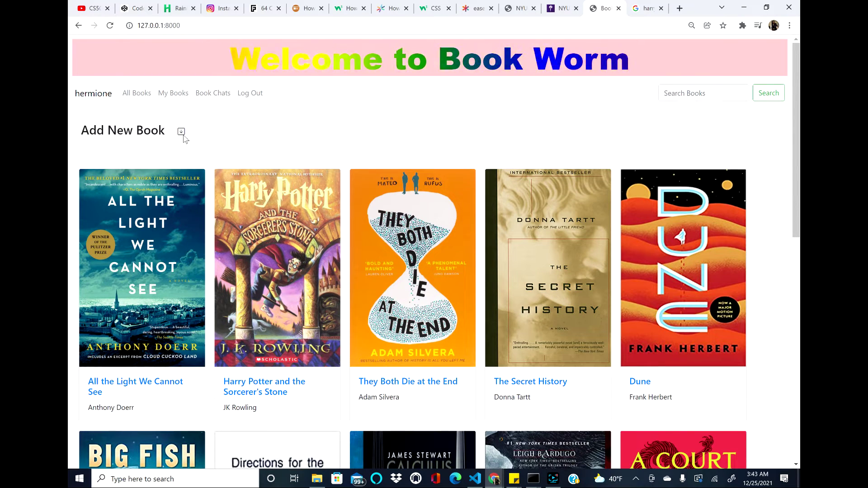
Enter title 'Harry Potter and the Order of the Pheonix', author JK Rowling and a pasted cover URL.
click(181, 132)
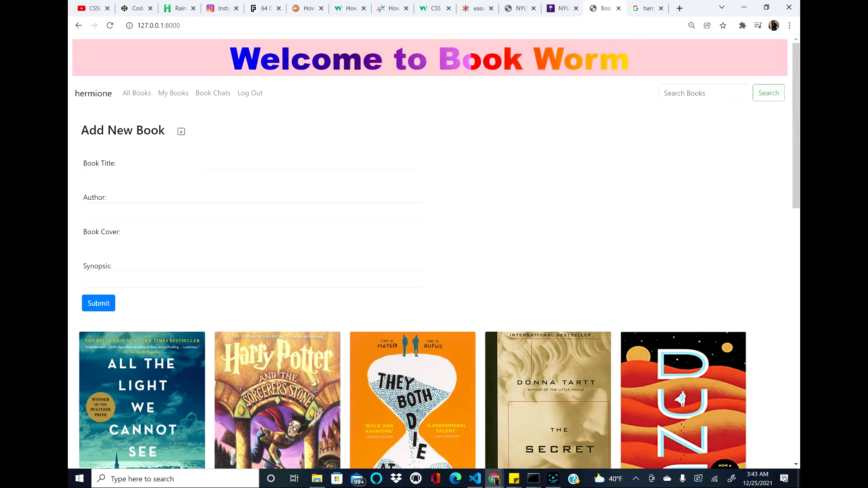
click(89, 177)
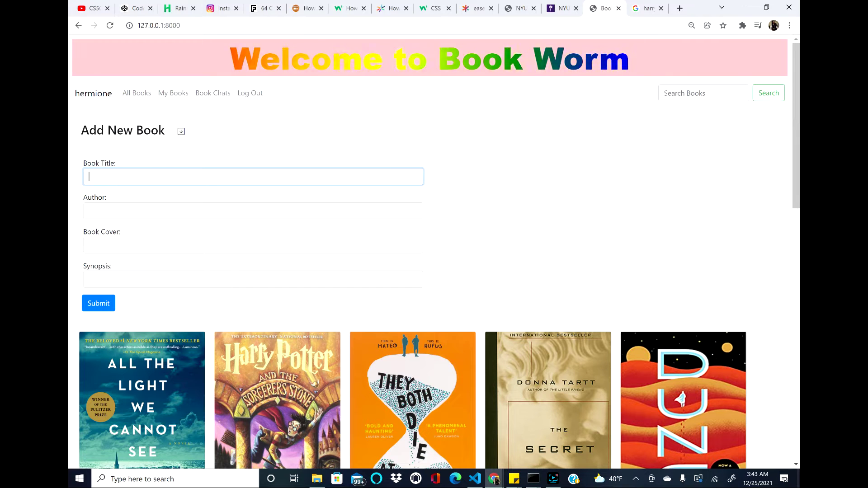
text(Harry Potter)
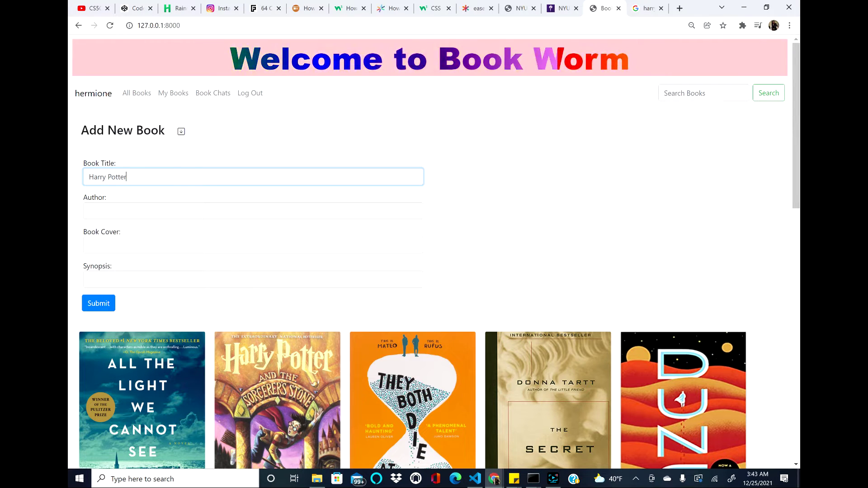
text( and the Order of the Pheonix)
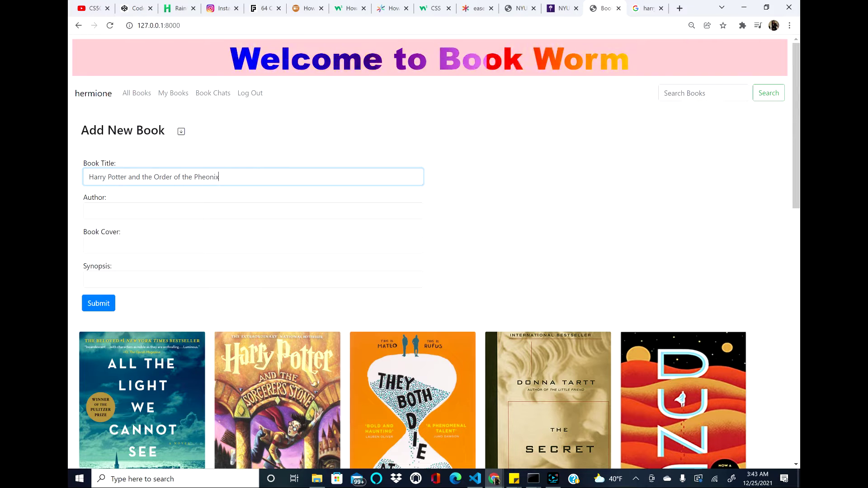
click(89, 211)
text(JK Row)
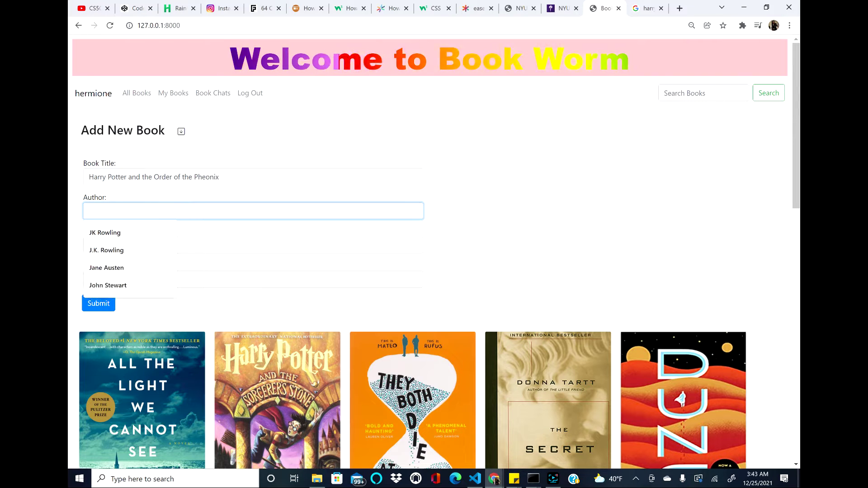
text(ling)
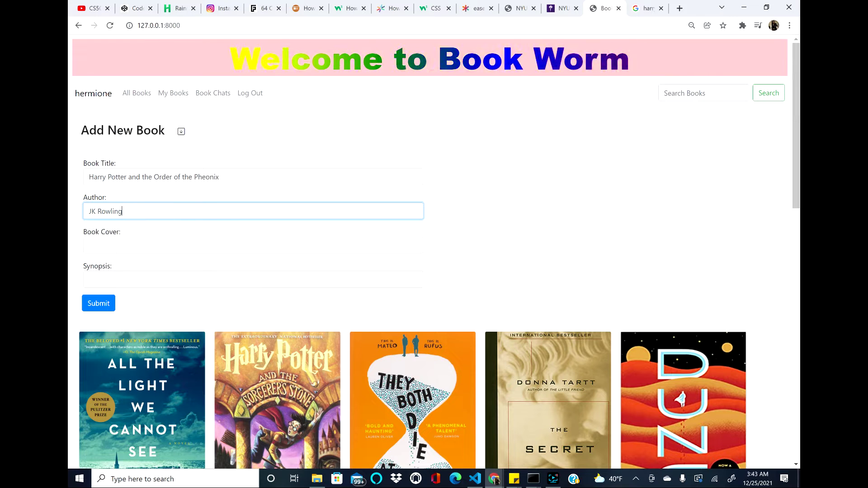
click(184, 240)
text(https://i.ebayimg.com/images/g/nnQAAOSw7iFf~1MK/s-l500.jpg)
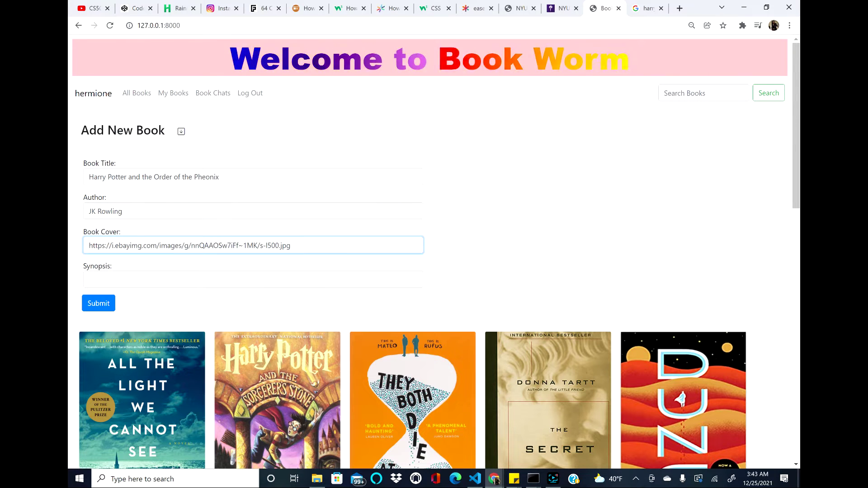
Copy the synopsis from the Google results into Synopsis and submit the book.
click(181, 279)
click(646, 8)
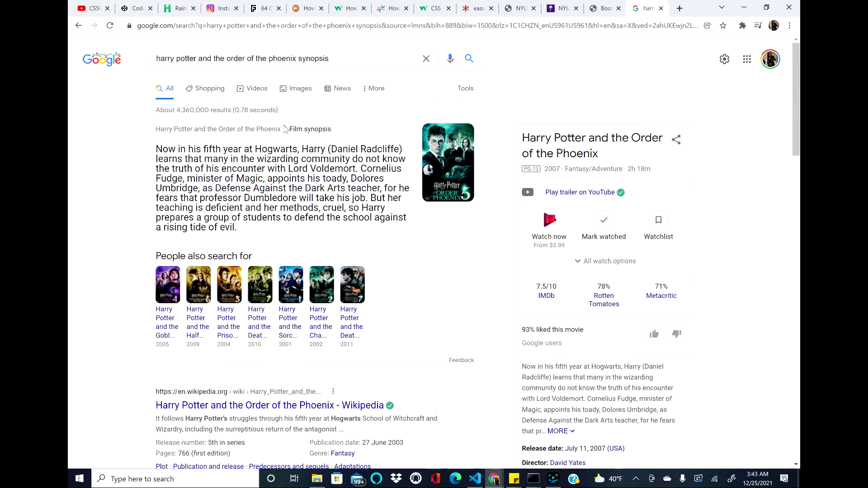
drag(156, 149, 247, 229)
key(ctrl+c)
click(601, 8)
key(ctrl+v)
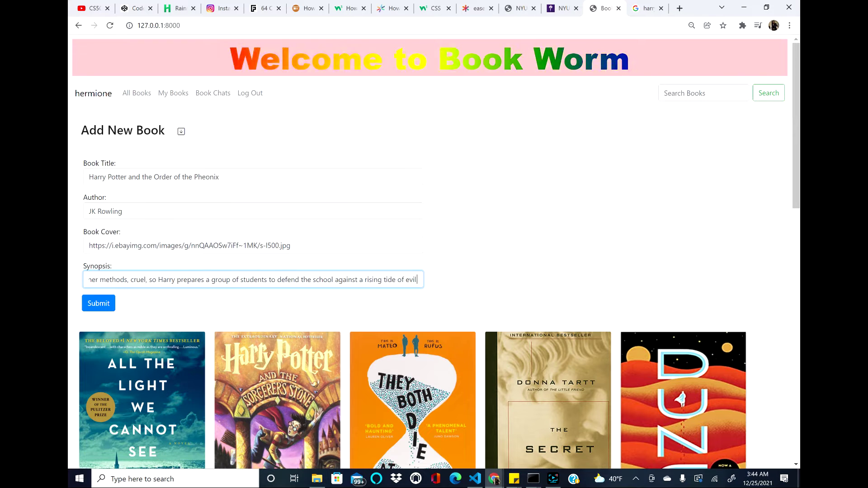
click(101, 304)
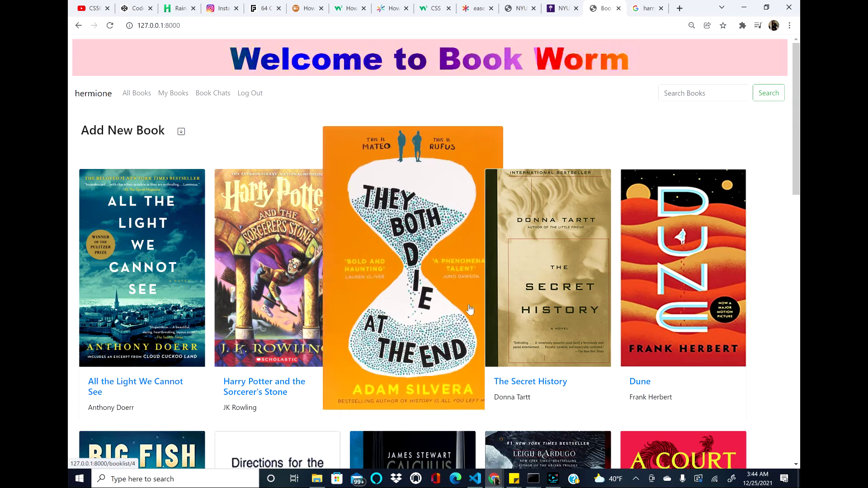
Scroll to the bottom of the book grid and open the Order of the Pheonix card.
scroll(583, 129, down, 15)
scroll(606, 132, down, 1)
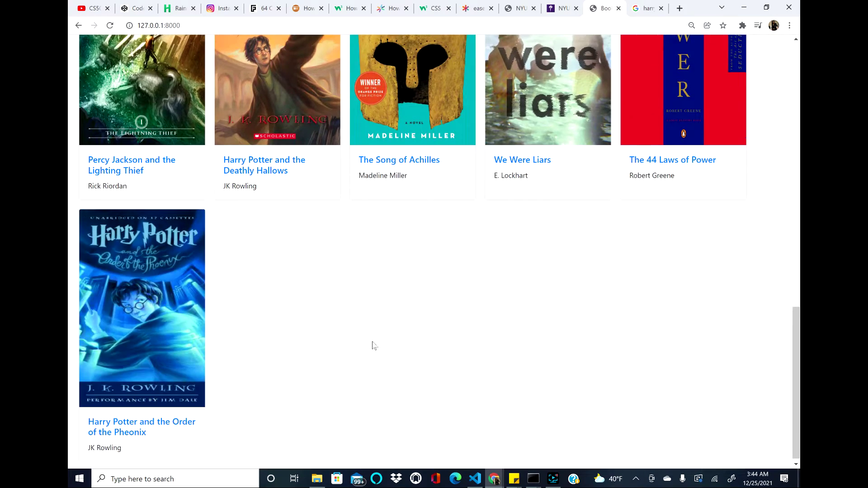
click(155, 391)
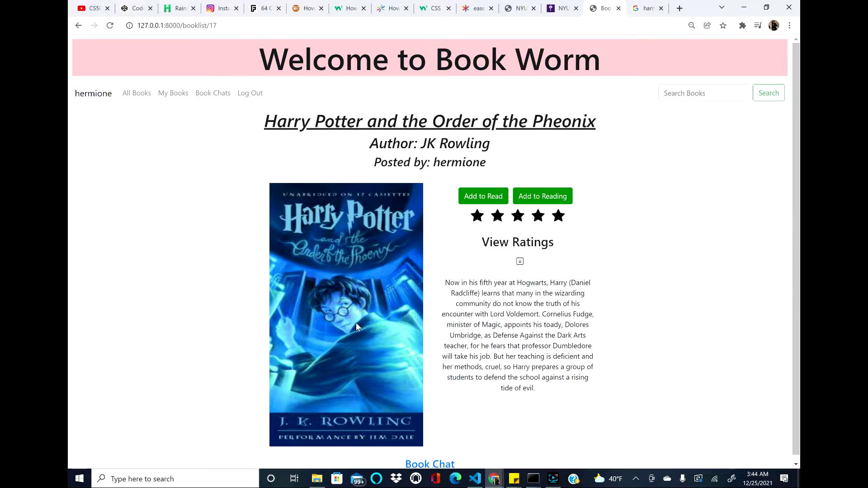
scroll(356, 324, down, 1)
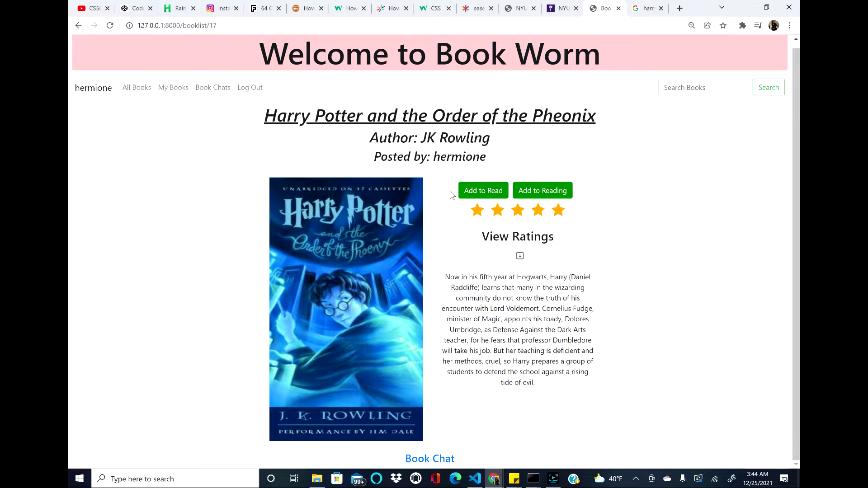
Mark Order of the Pheonix as read and check it under read books in My Books.
click(476, 191)
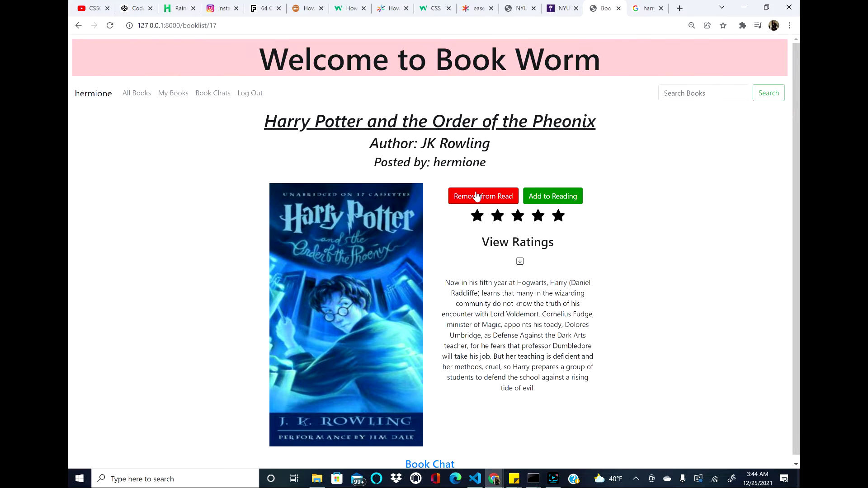
click(176, 97)
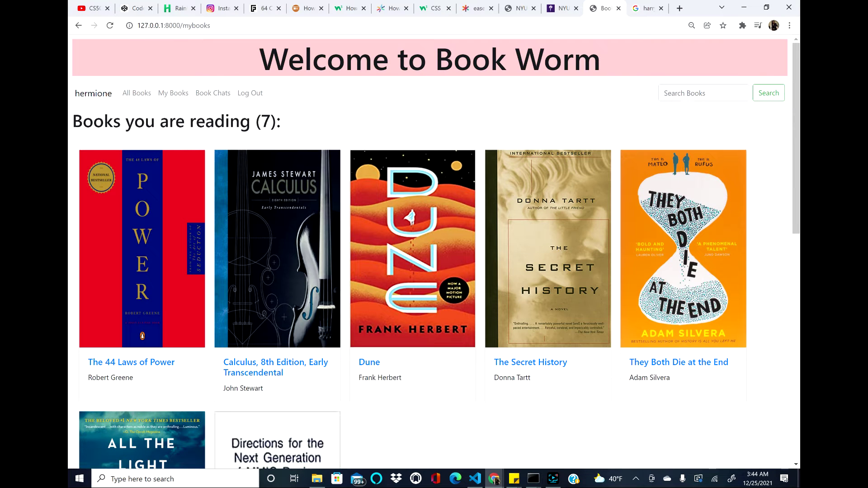
scroll(85, 173, down, 5)
scroll(84, 172, down, 4)
drag(73, 249, 271, 252)
click(272, 253)
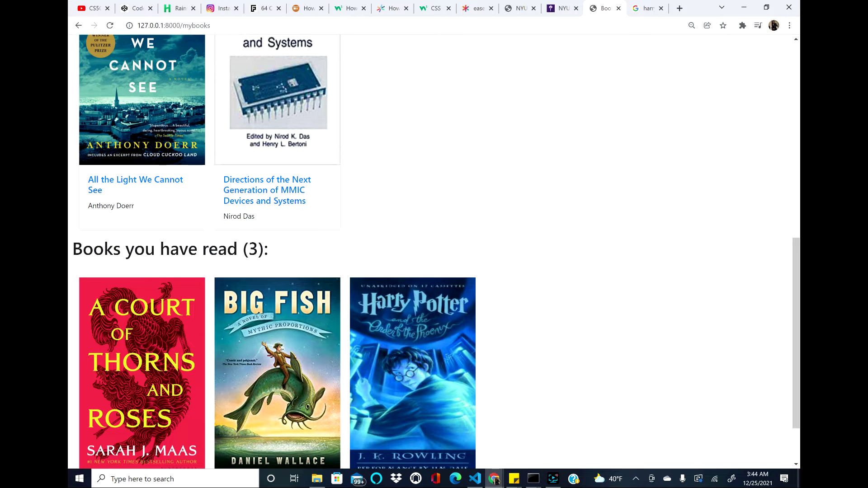
drag(243, 249, 268, 250)
scroll(358, 248, down, 2)
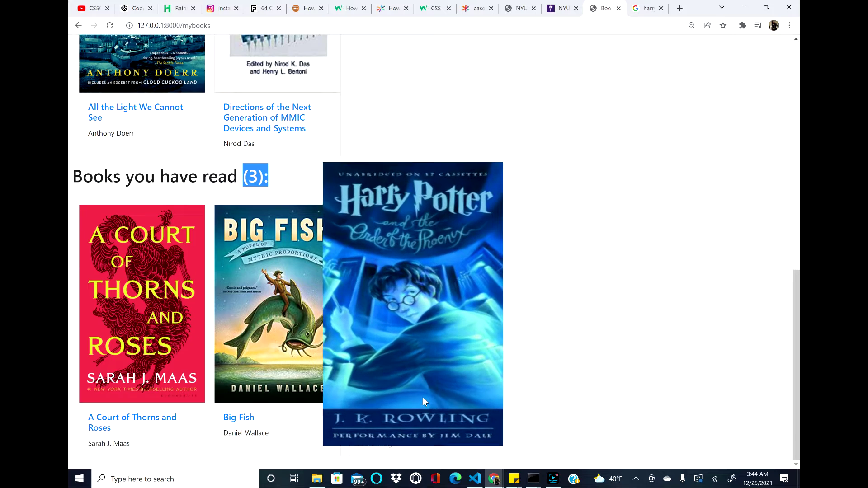
Move the book from Read to Reading, confirm it in My Books, then return to all books.
click(397, 428)
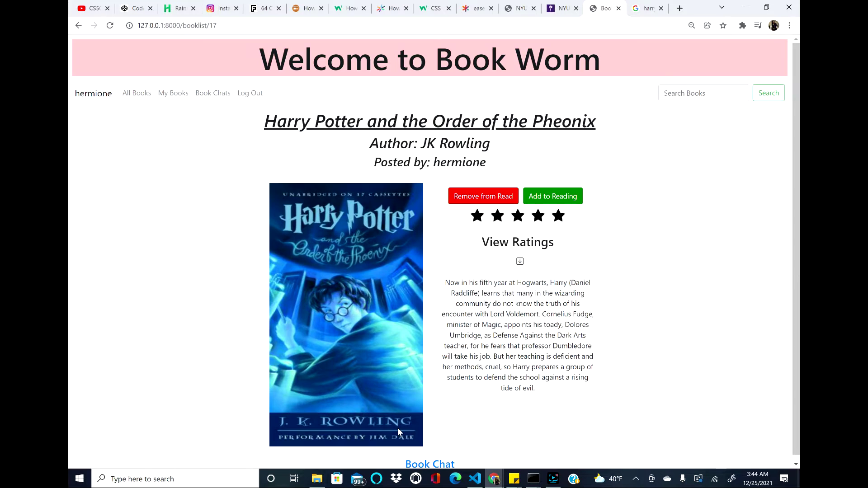
click(476, 200)
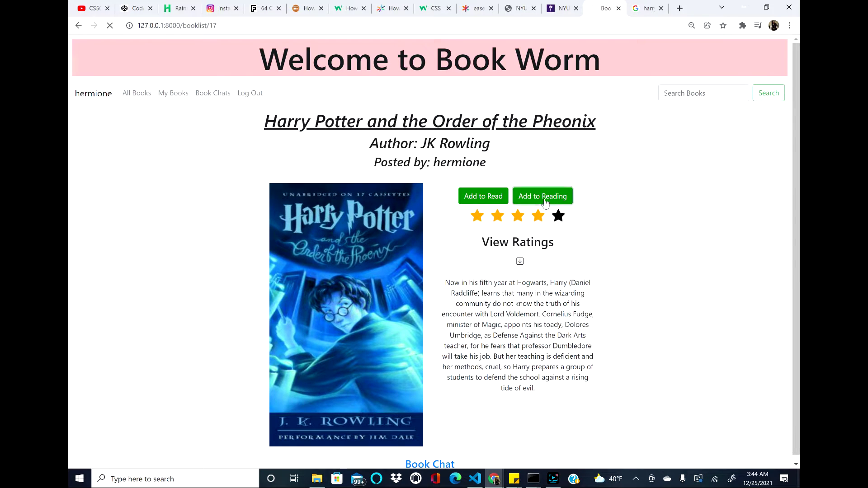
click(545, 199)
click(176, 94)
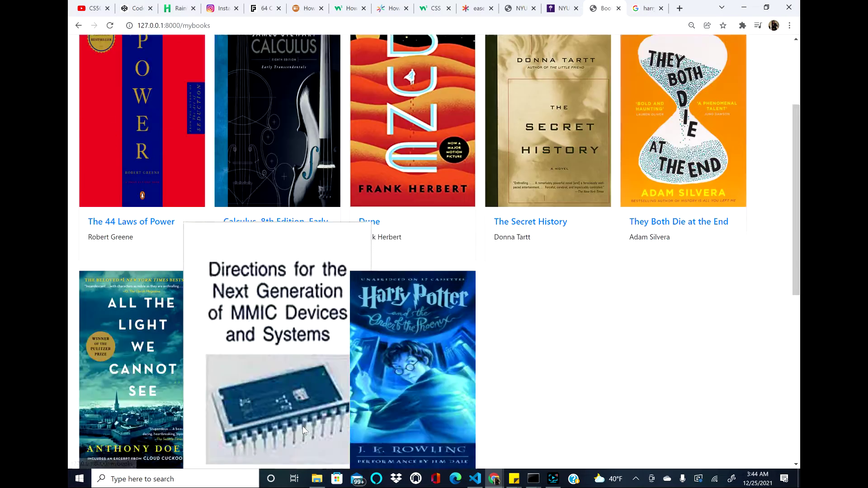
scroll(517, 389, down, 8)
scroll(518, 384, up, 5)
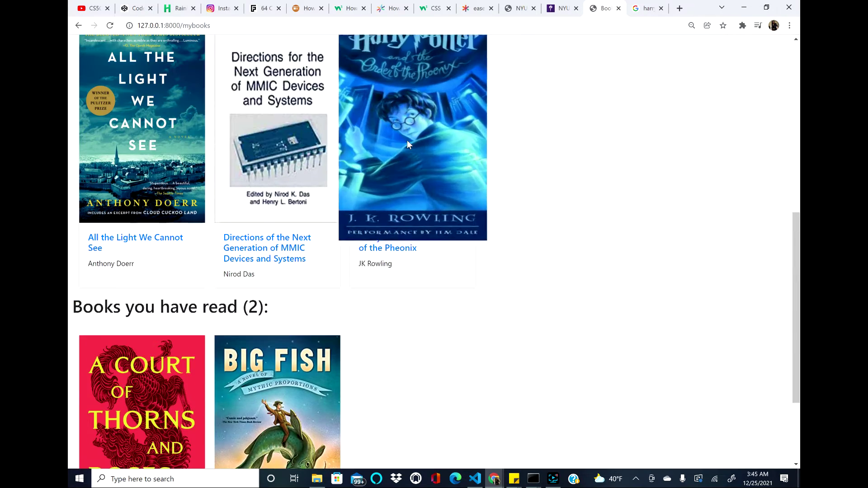
scroll(492, 246, up, 5)
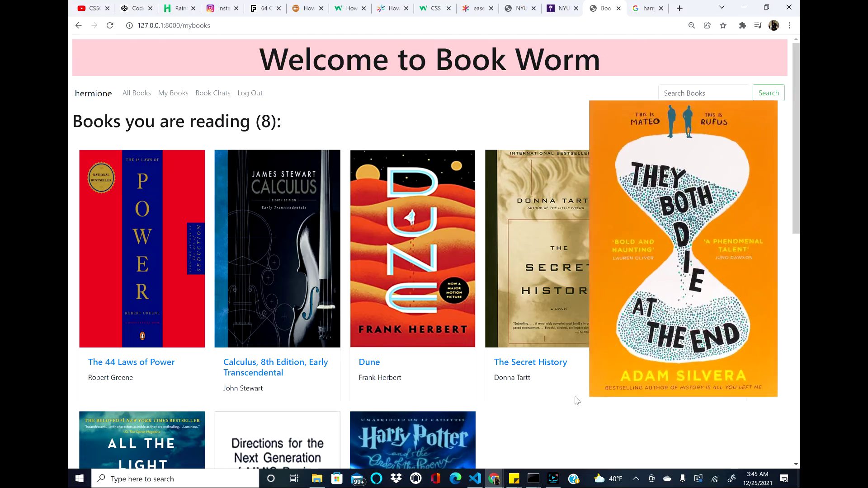
scroll(545, 445, down, 3)
scroll(540, 430, down, 3)
scroll(497, 362, up, 6)
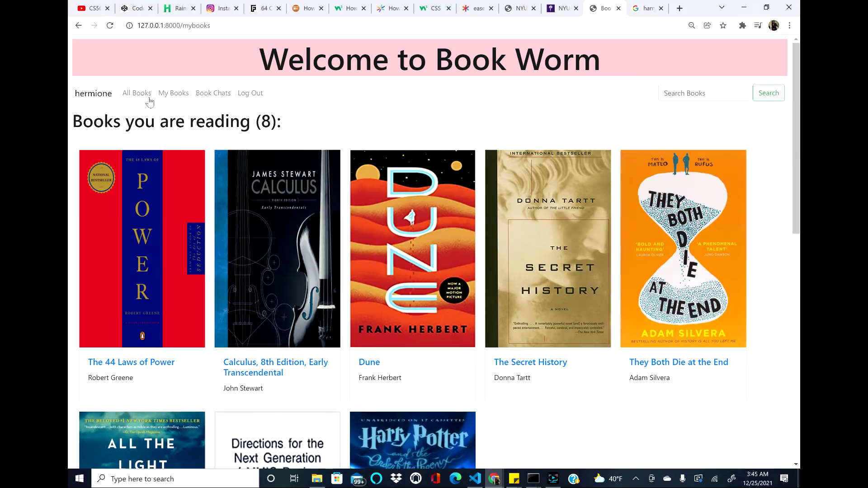
click(145, 100)
Rate Harry Potter and the Deathly Hallows 4 stars, correcting an initial 3-star rating.
scroll(301, 262, down, 10)
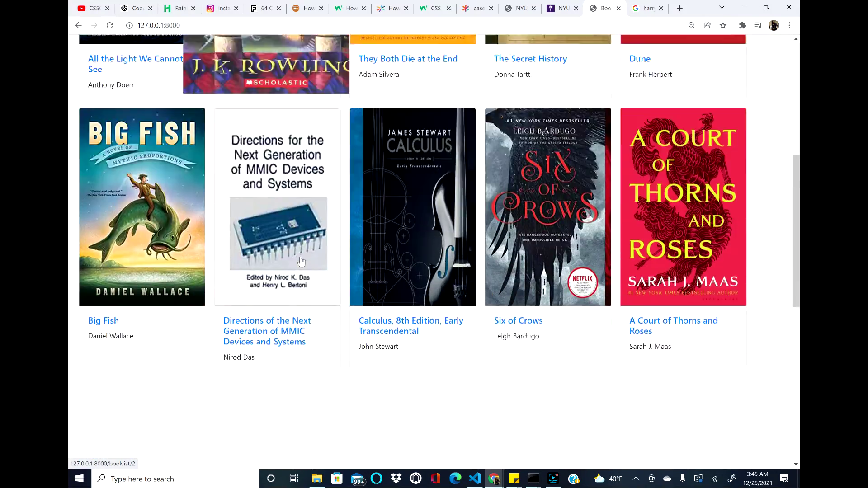
scroll(301, 262, up, 12)
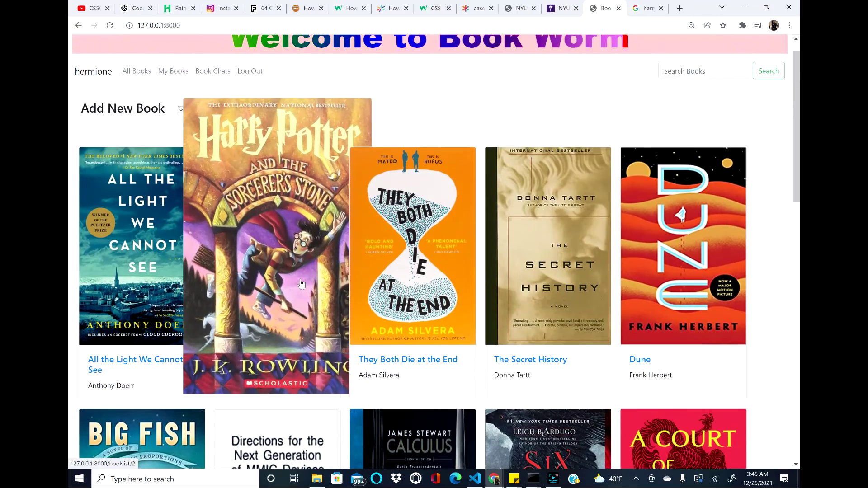
scroll(338, 336, down, 2)
scroll(338, 336, down, 10)
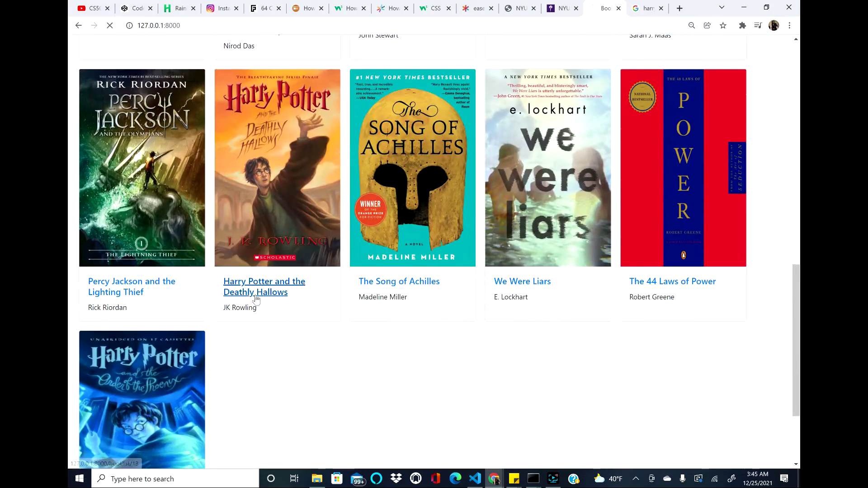
click(258, 297)
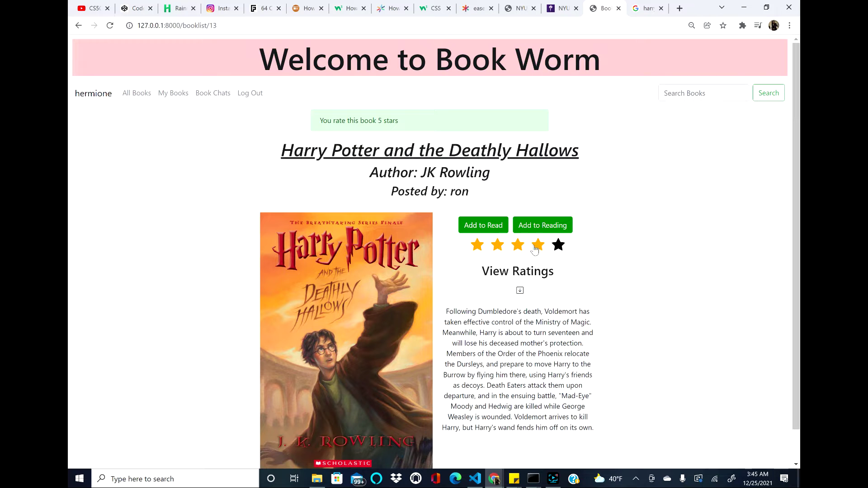
click(517, 246)
drag(319, 120, 410, 124)
click(408, 122)
click(538, 246)
Expand View Ratings to review the breakdown and scroll through the description.
click(520, 291)
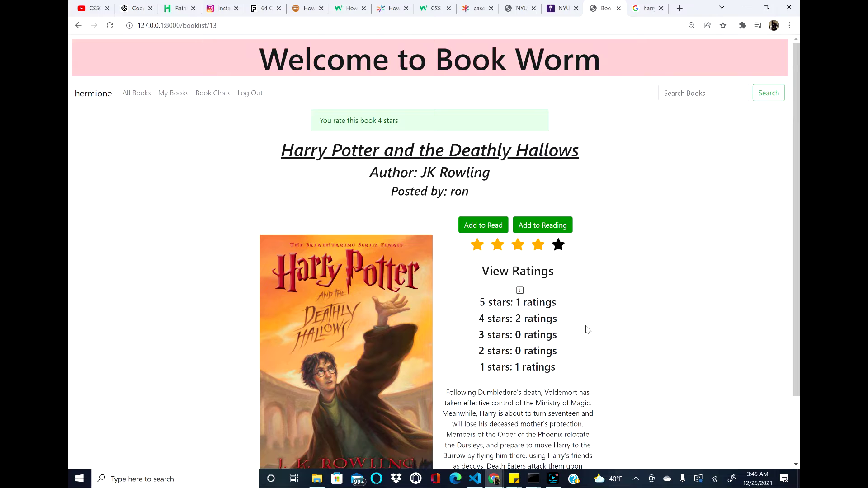
scroll(586, 329, down, 1)
scroll(587, 330, down, 2)
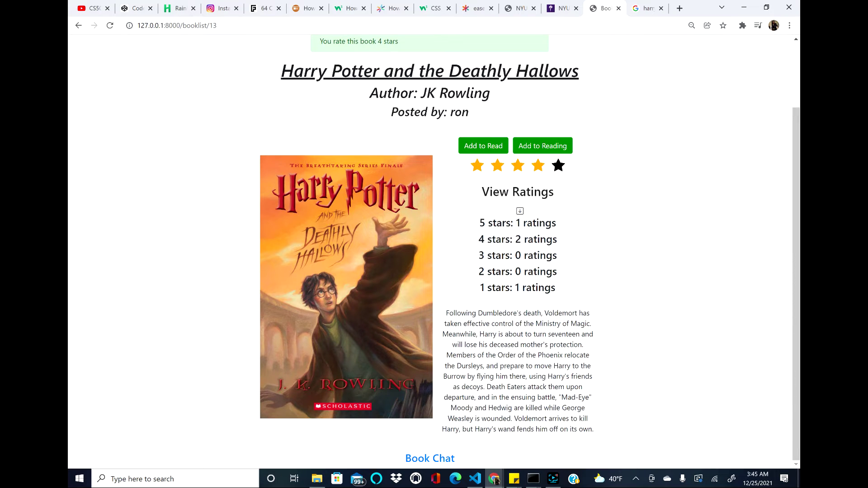
Open the Deathly Hallows Book Chat and post the comment 'loved it'.
click(434, 459)
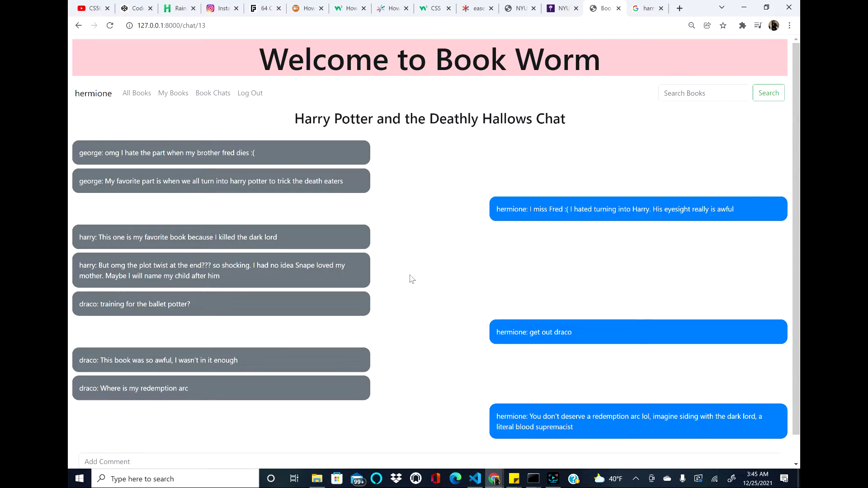
scroll(444, 346, down, 1)
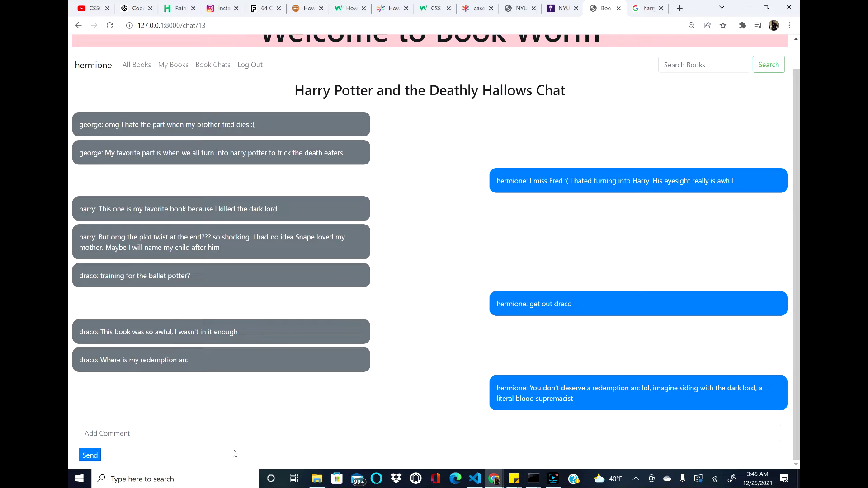
click(233, 433)
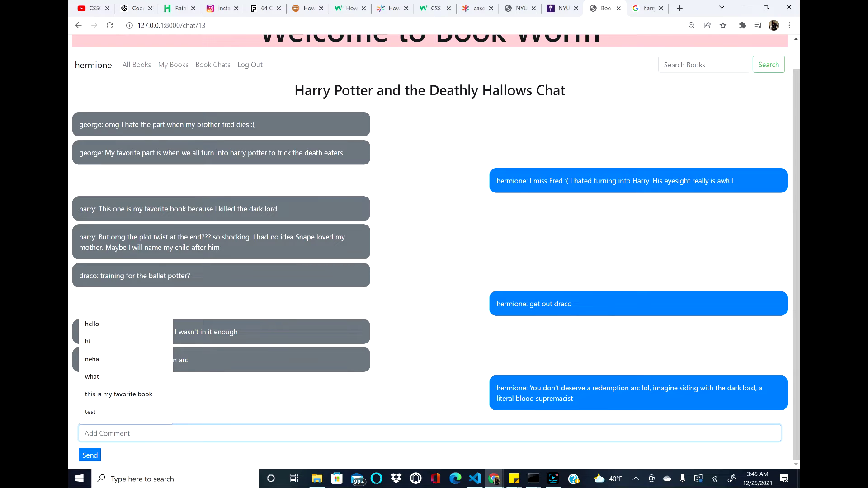
text(loved it)
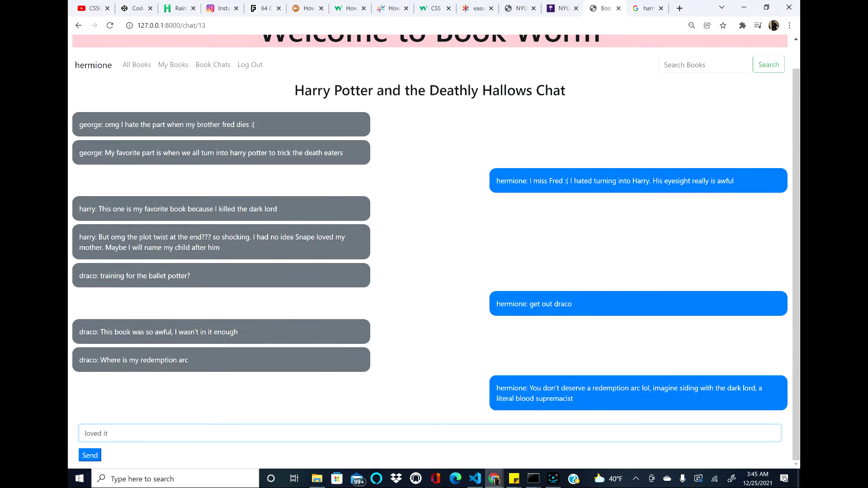
key(Return)
scroll(294, 400, down, 1)
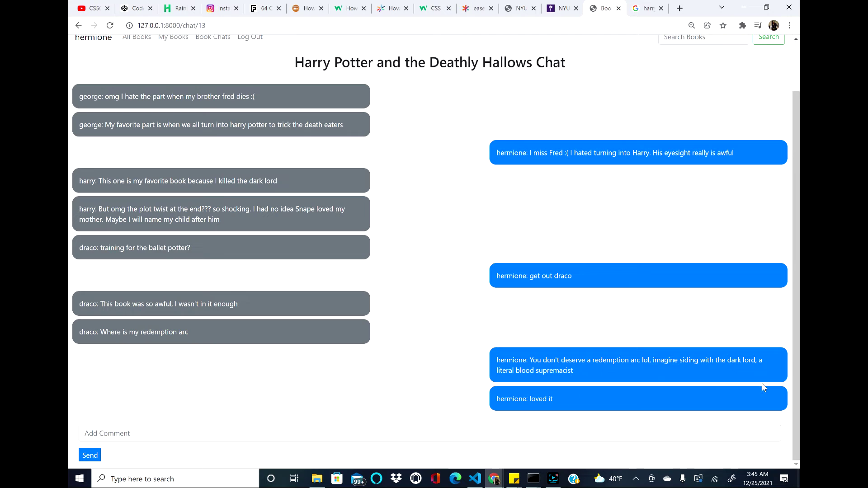
scroll(452, 271, up, 2)
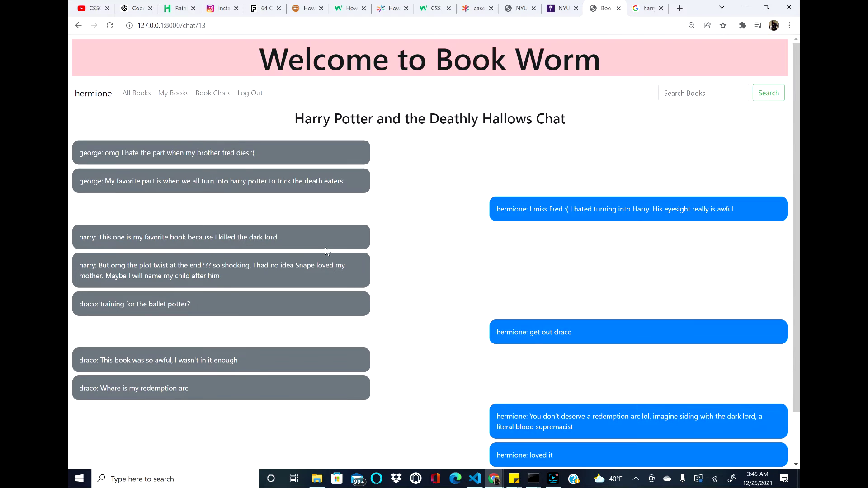
click(215, 93)
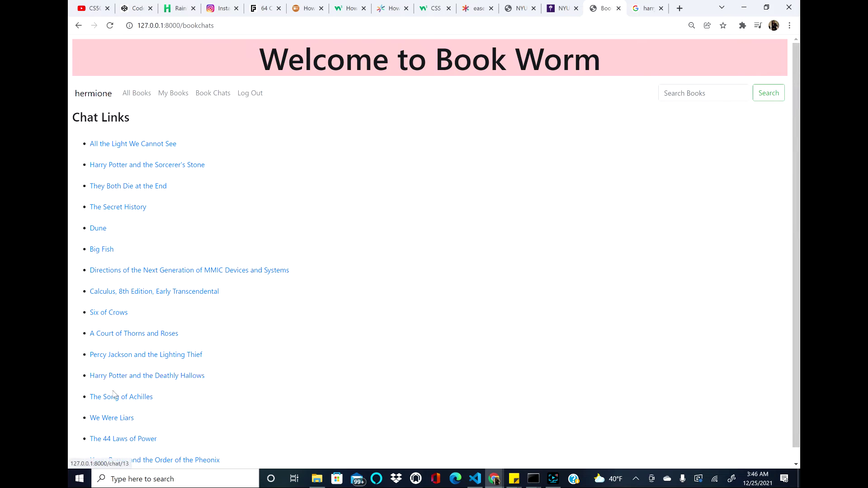
View the Sorcerer's Stone chat from Chat Links, then return to the Chat Links list.
scroll(117, 418, down, 1)
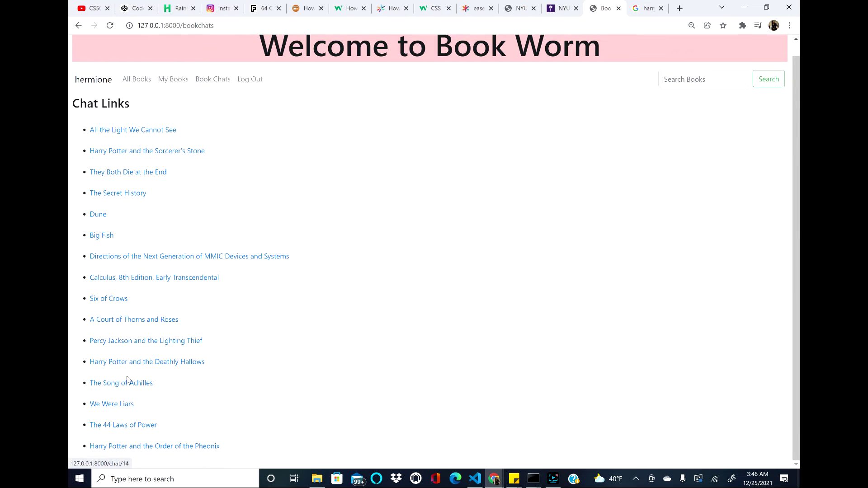
click(137, 154)
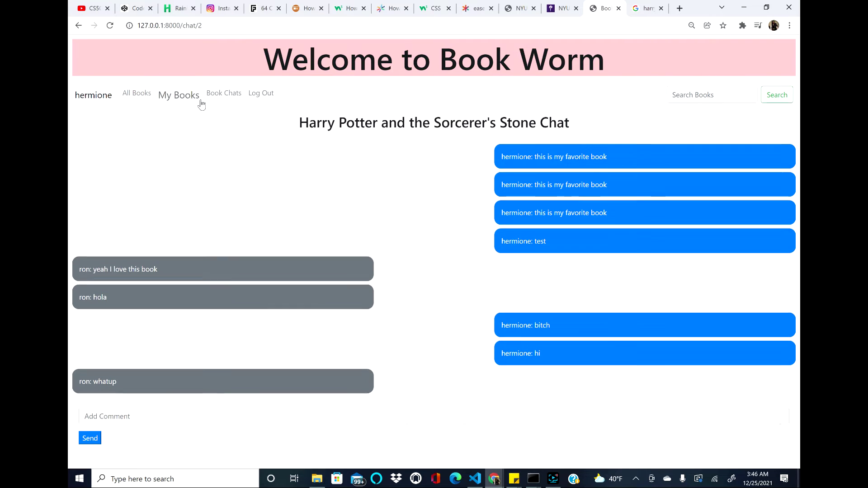
click(221, 93)
scroll(479, 279, down, 1)
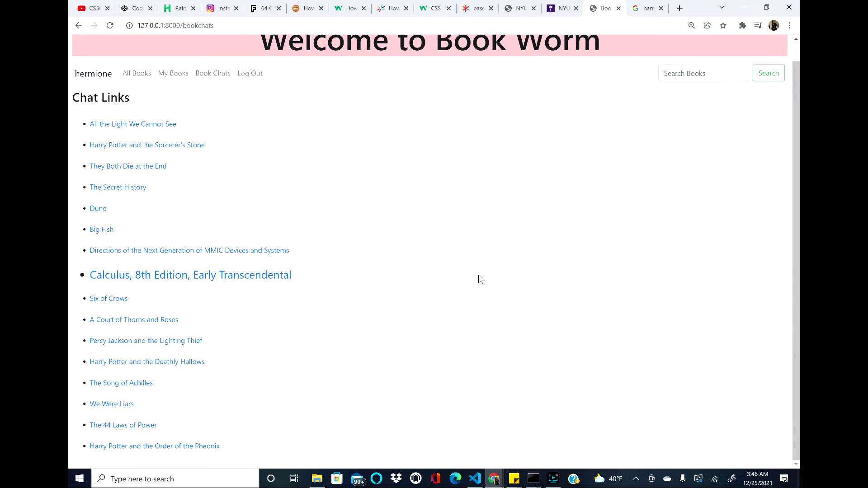
On All Books, narrow and widen the restored window to watch the grid reflow, then maximize it.
click(136, 76)
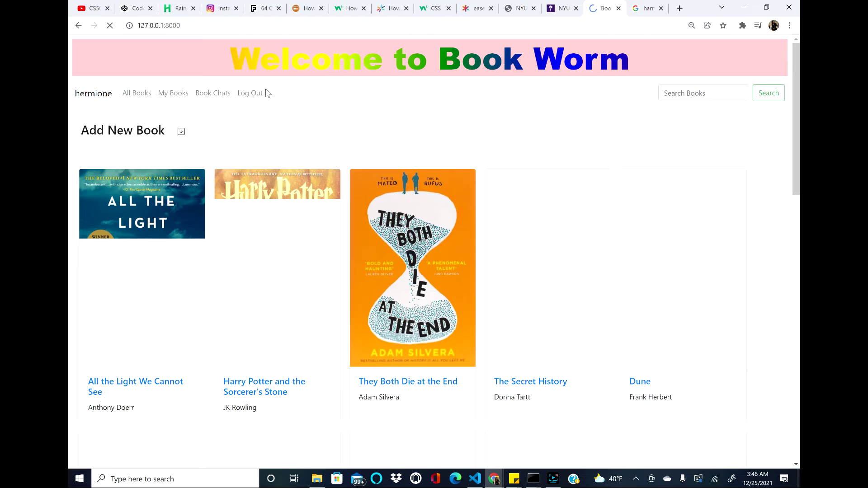
drag(701, 8, 648, 18)
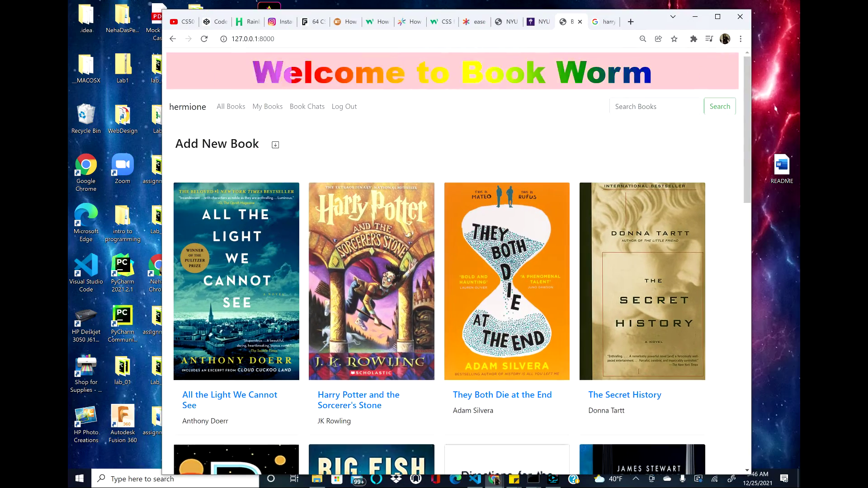
drag(752, 253, 568, 272)
drag(411, 274, 794, 267)
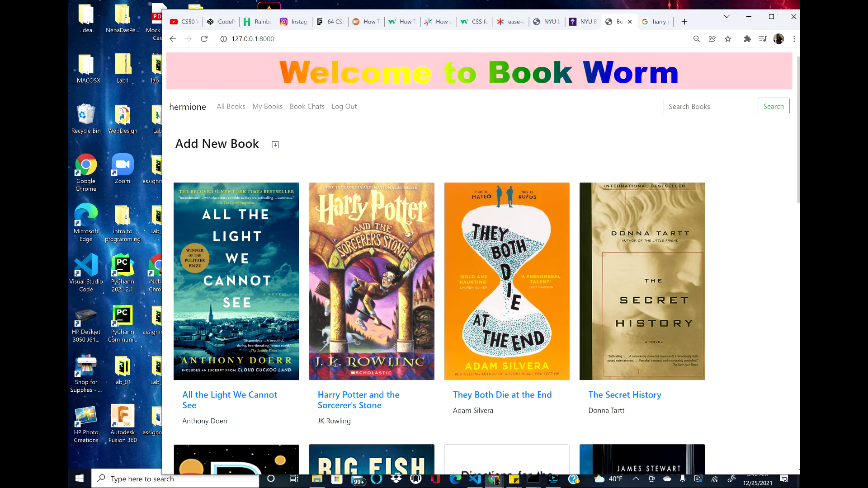
click(764, 17)
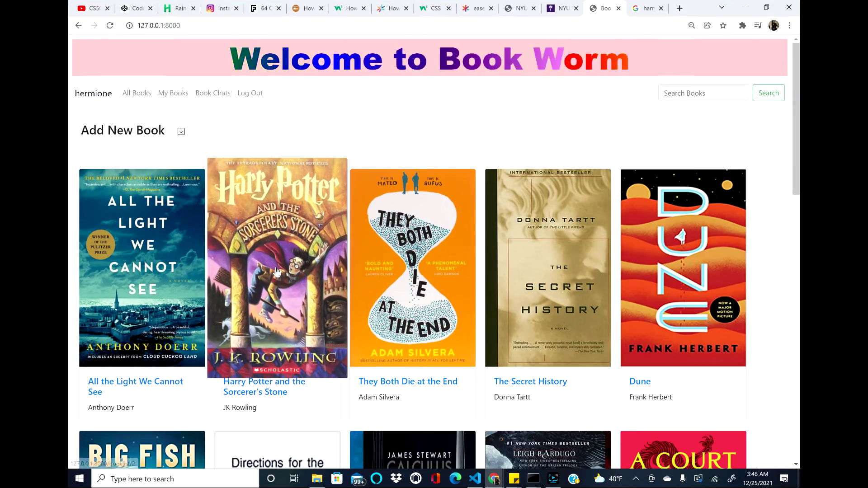
Open the Dune book page from the catalogue.
scroll(368, 317, down, 8)
scroll(539, 281, up, 6)
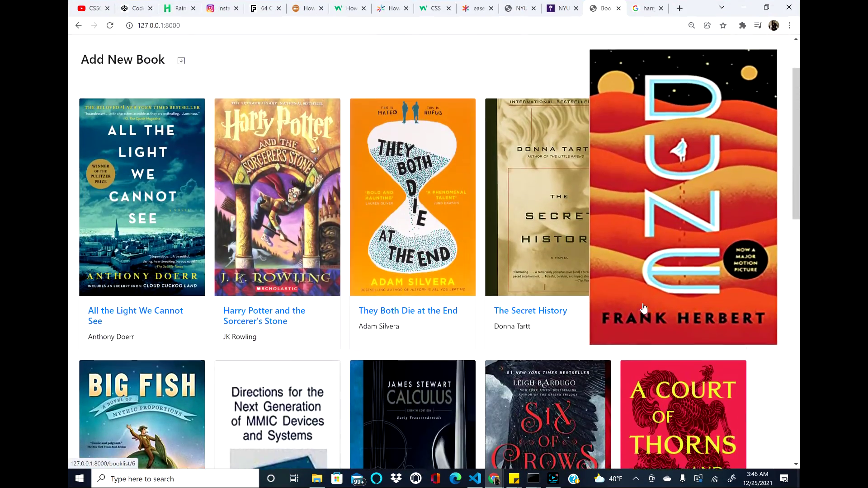
click(657, 320)
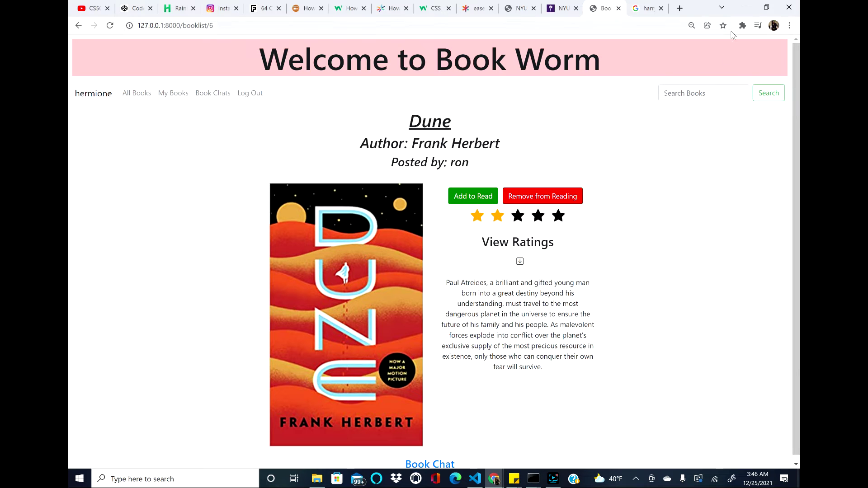
Open DevTools on the Dune page and emulate an iPhone X in the device toolbar.
right_click(668, 226)
click(673, 366)
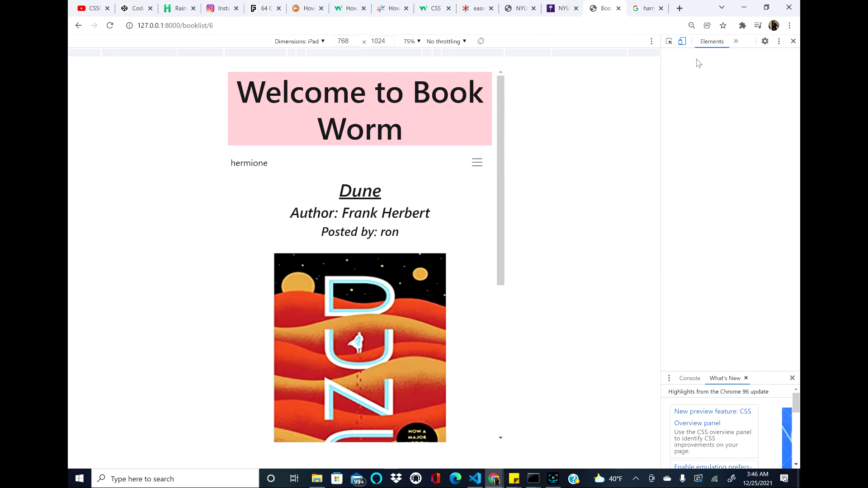
click(684, 44)
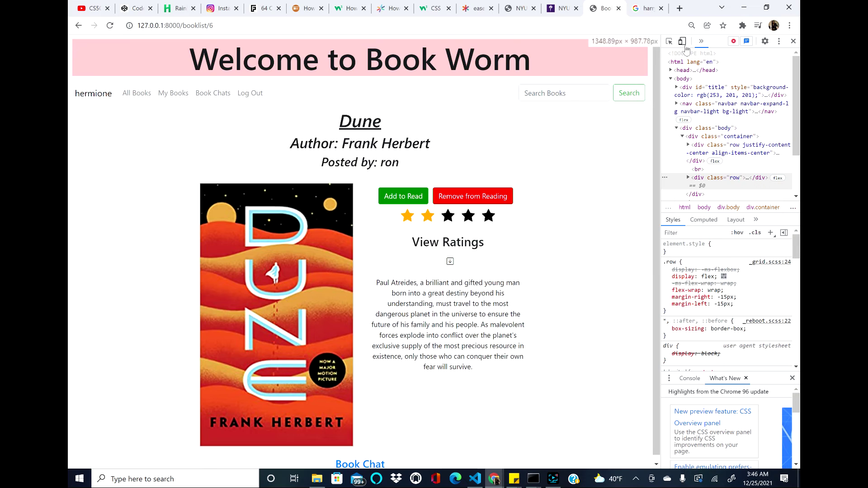
click(682, 44)
click(315, 42)
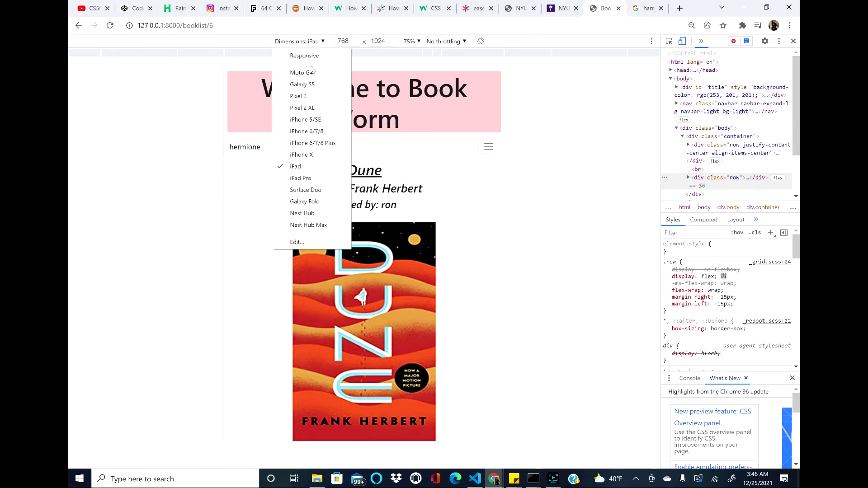
click(304, 155)
scroll(348, 253, down, 3)
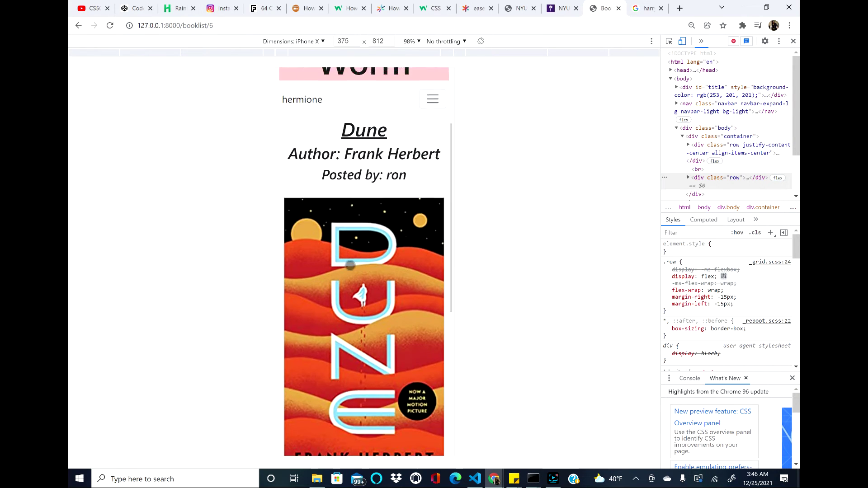
scroll(383, 138, up, 1)
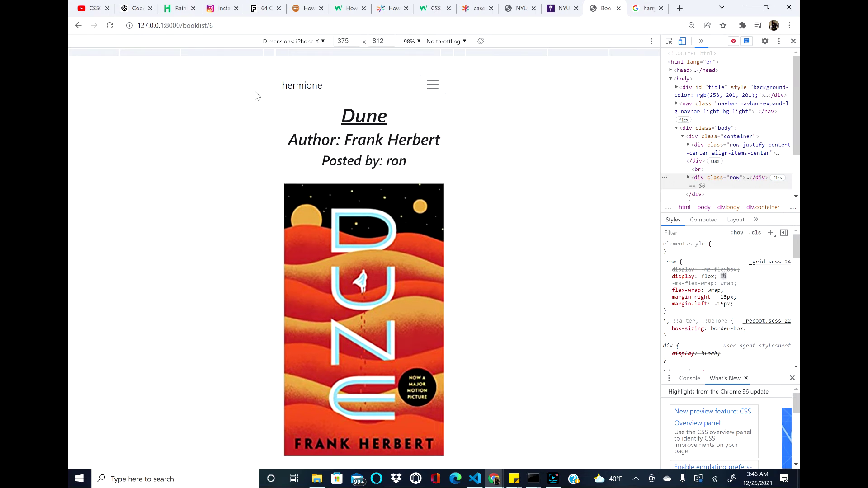
Toggle the collapsed hamburger navigation, then go to All Books in mobile view.
click(432, 87)
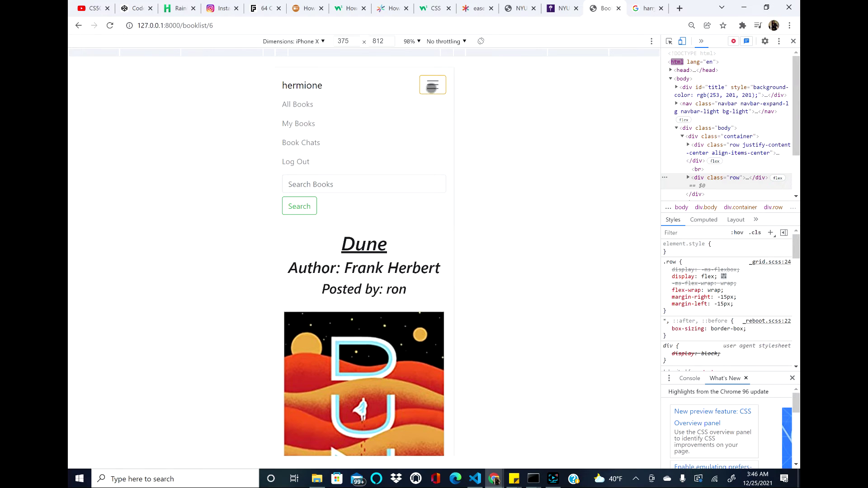
click(431, 87)
click(431, 86)
click(433, 87)
scroll(369, 252, down, 4)
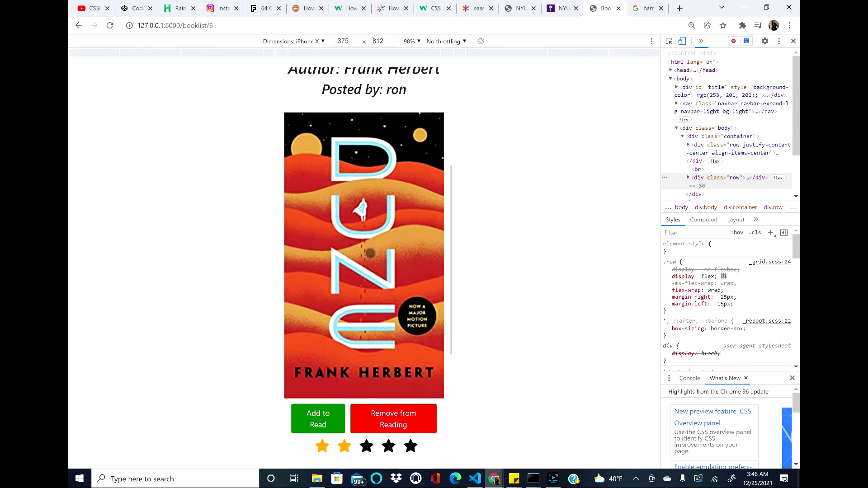
scroll(370, 253, down, 2)
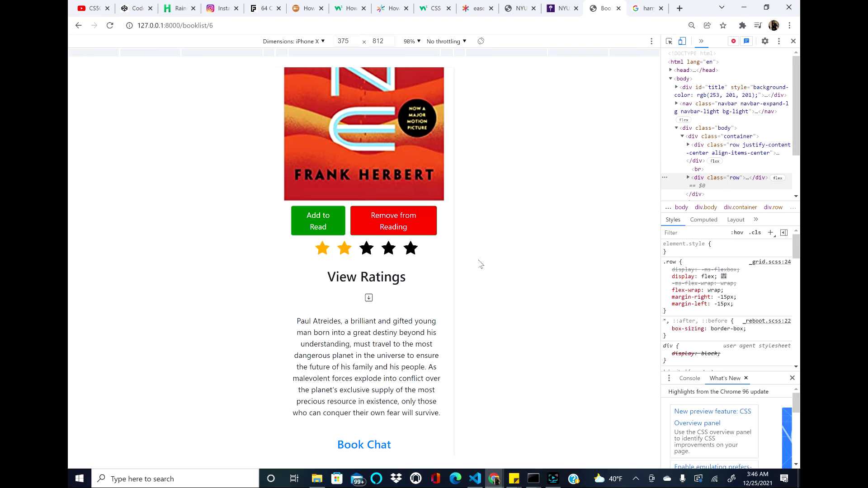
scroll(413, 333, up, 8)
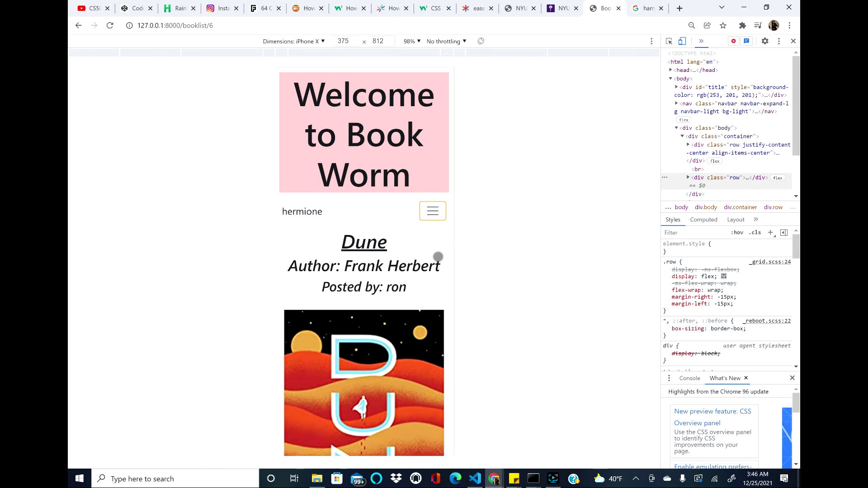
click(434, 218)
click(299, 230)
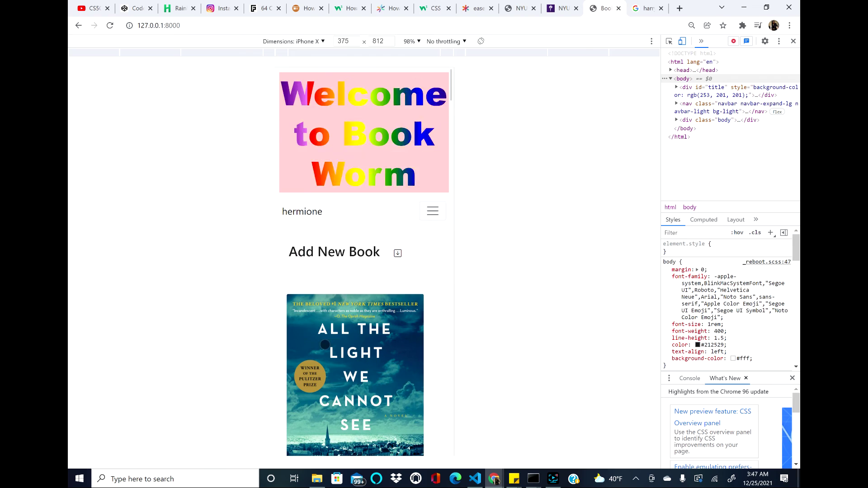